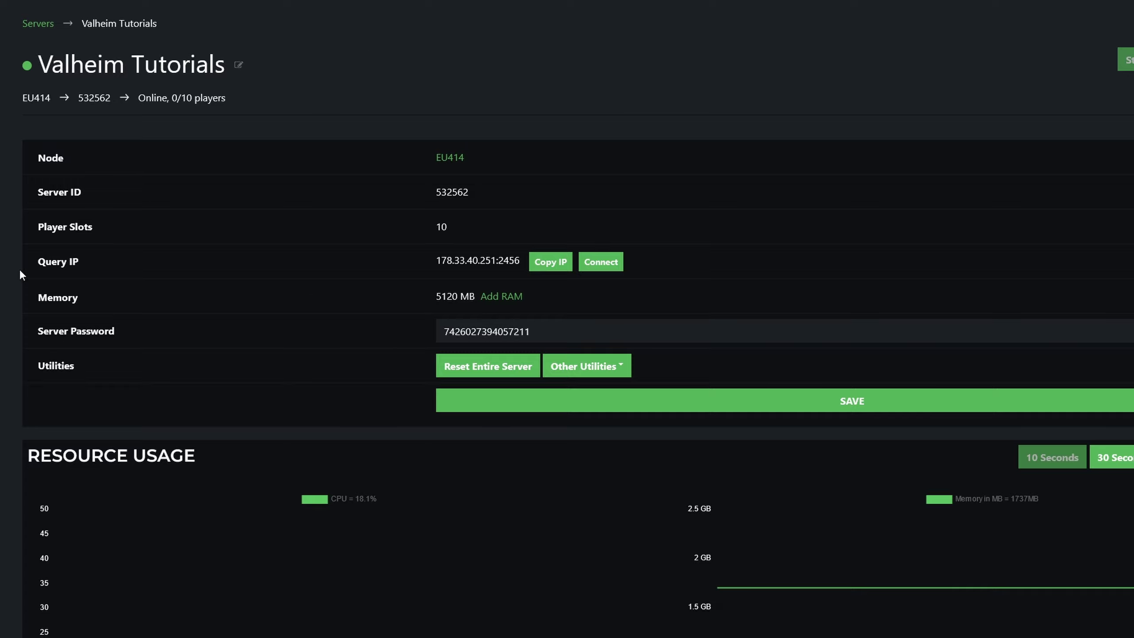
Highlight text on the PebbleHost server page, then clear the accidental selection
left_click_drag(20, 269, 105, 263)
left_click(105, 263)
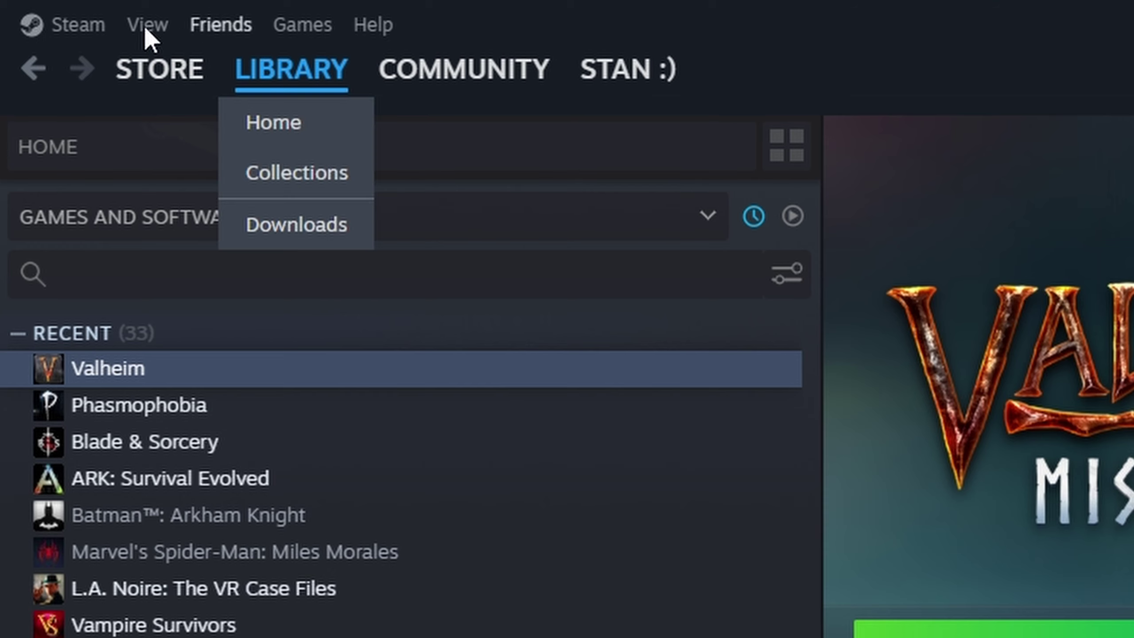
Add the server's IP address, with the port corrected, to Steam's favorite game servers
left_click(145, 37)
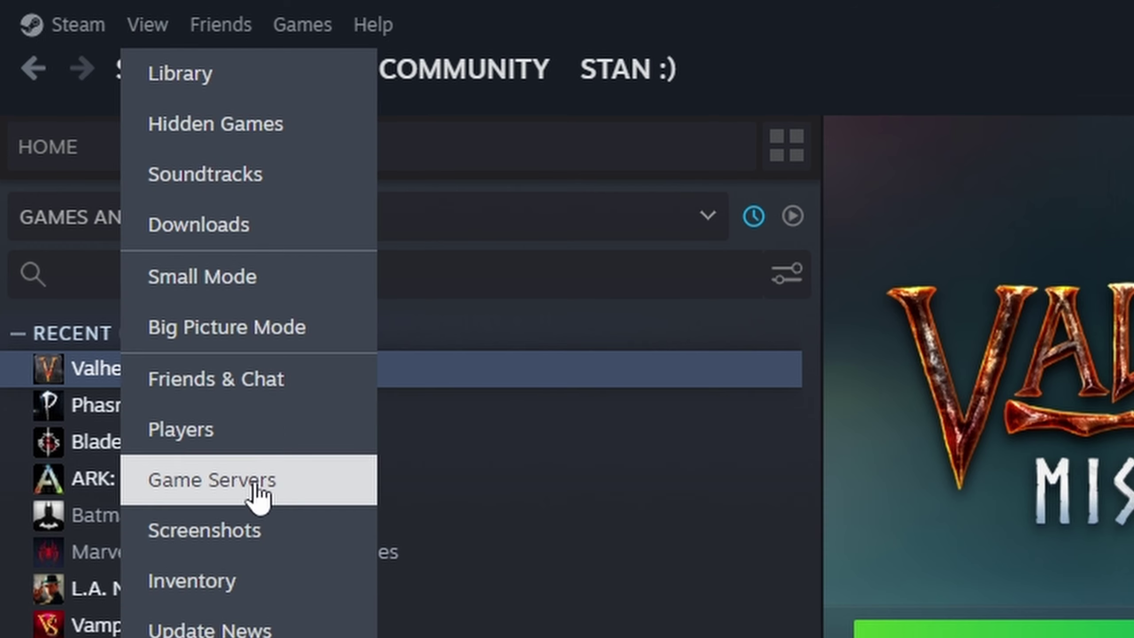
left_click(268, 497)
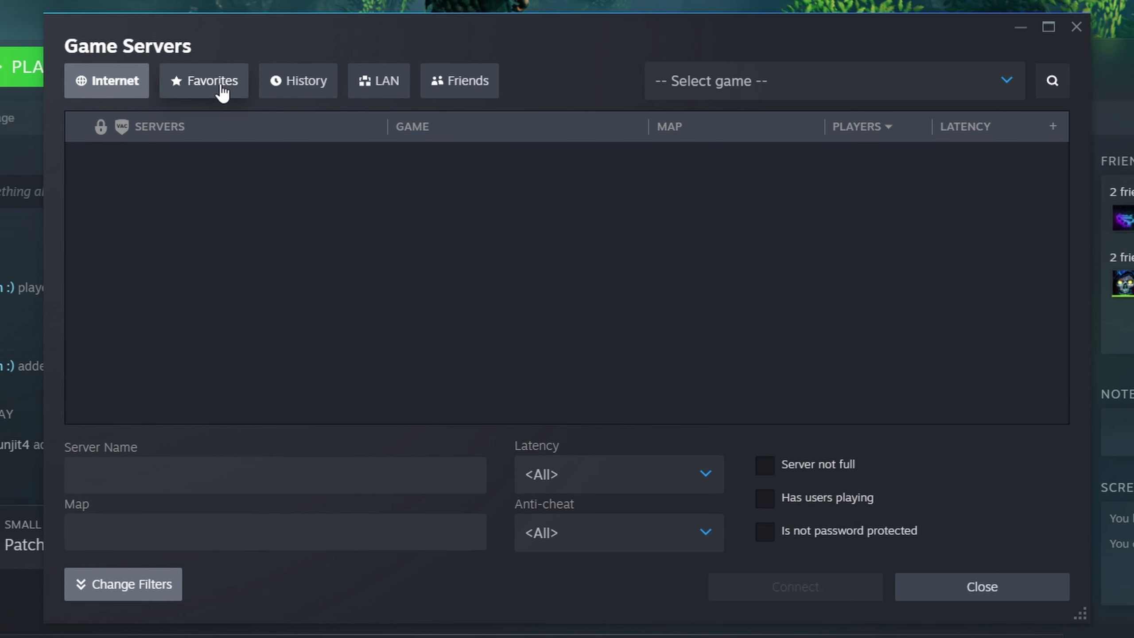
left_click(203, 88)
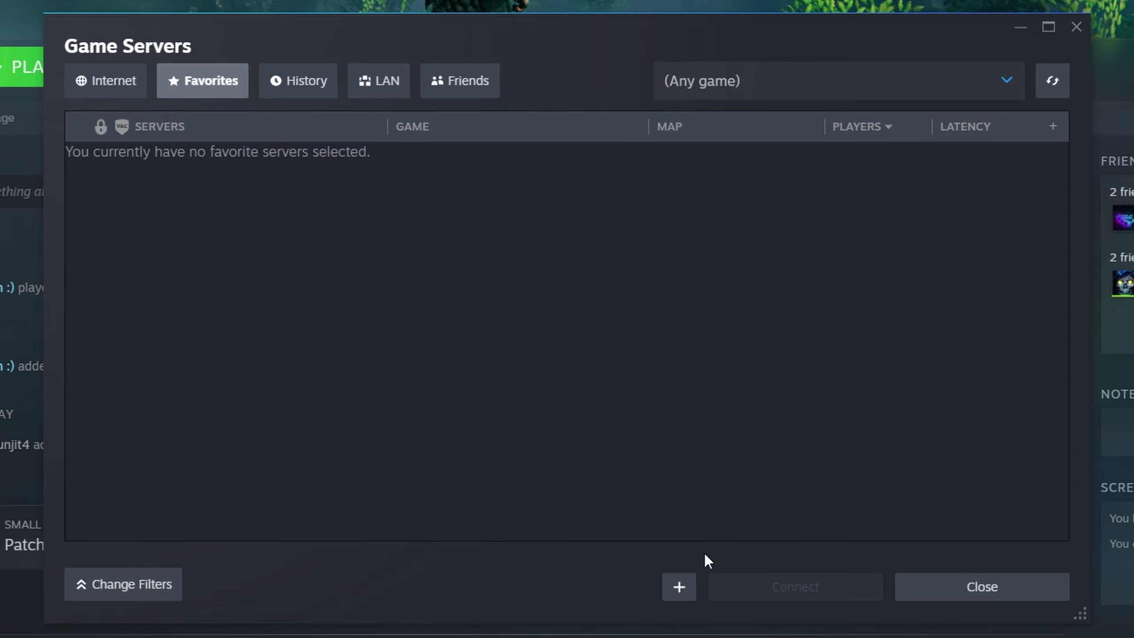
left_click(679, 587)
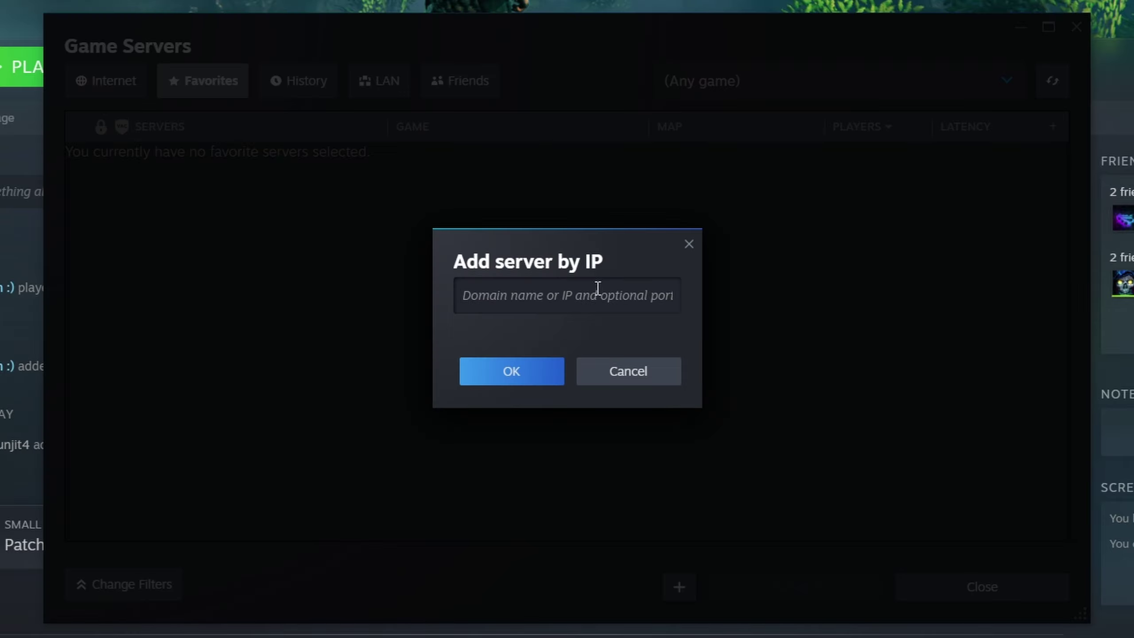
type("178.33.40.251:2456")
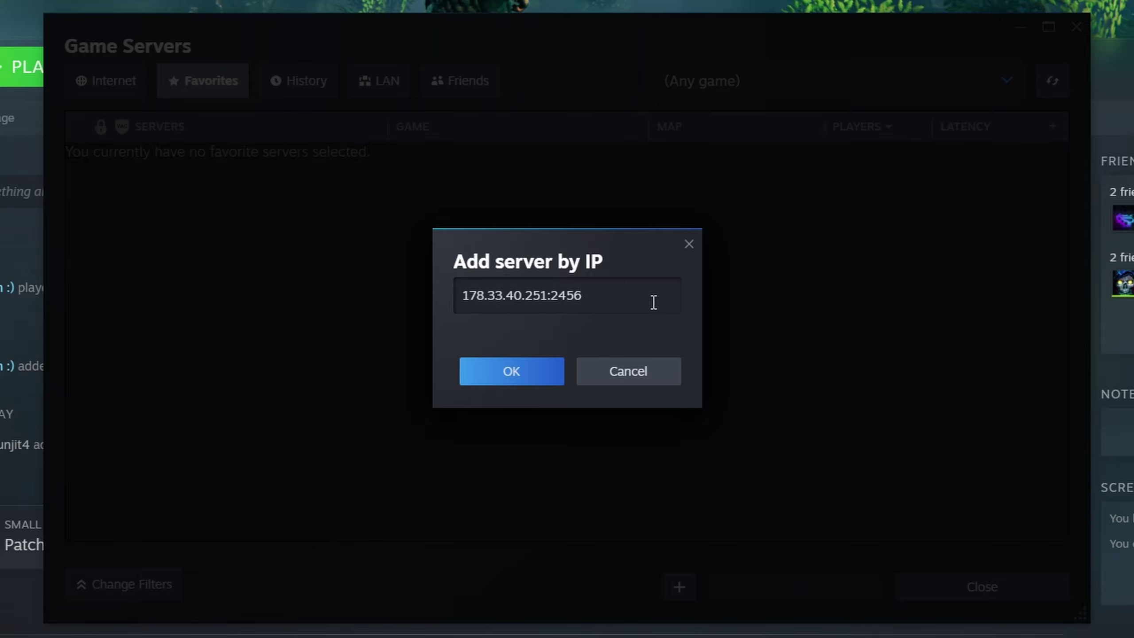
key("BackSpace")
type("7")
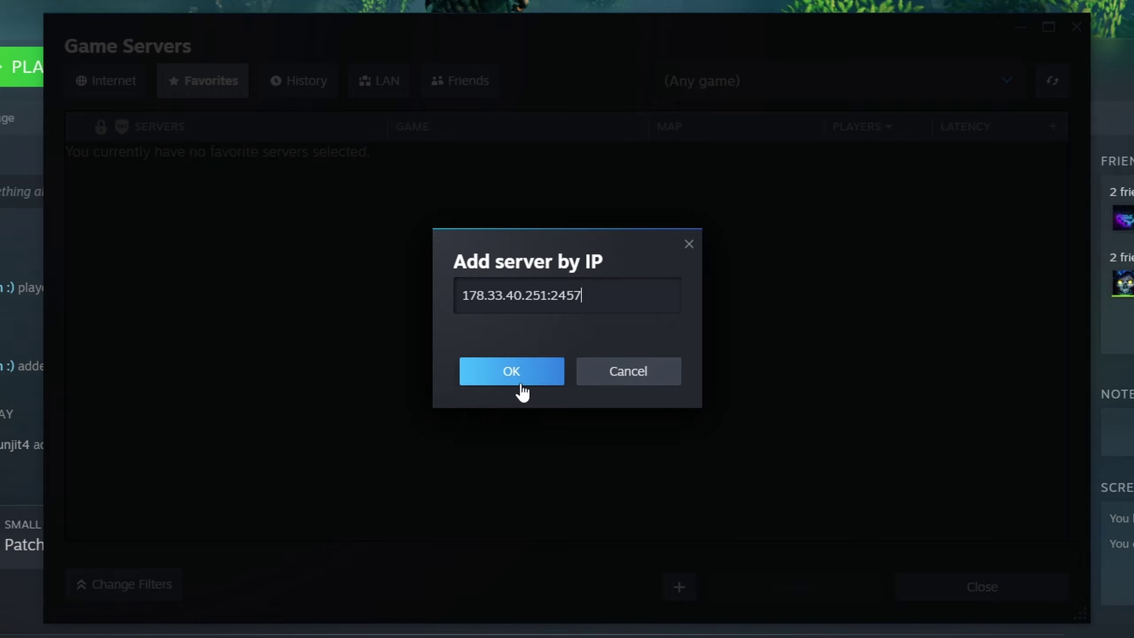
left_click(506, 387)
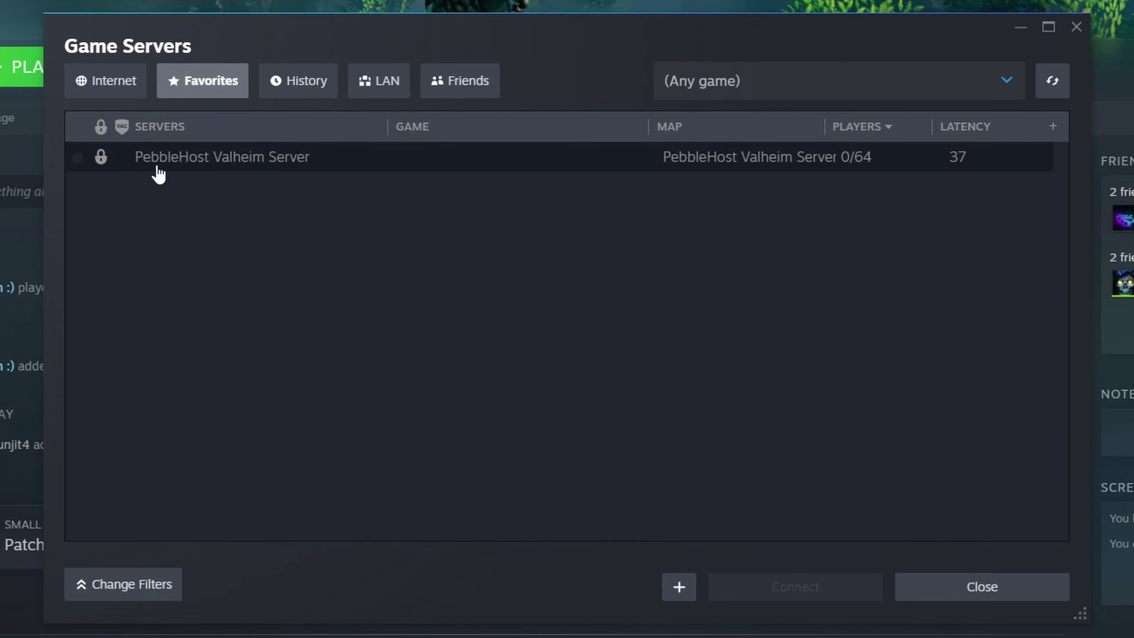
Connect to PebbleHost Valheim Server, supply the pasted password, and join the game
left_click(301, 175)
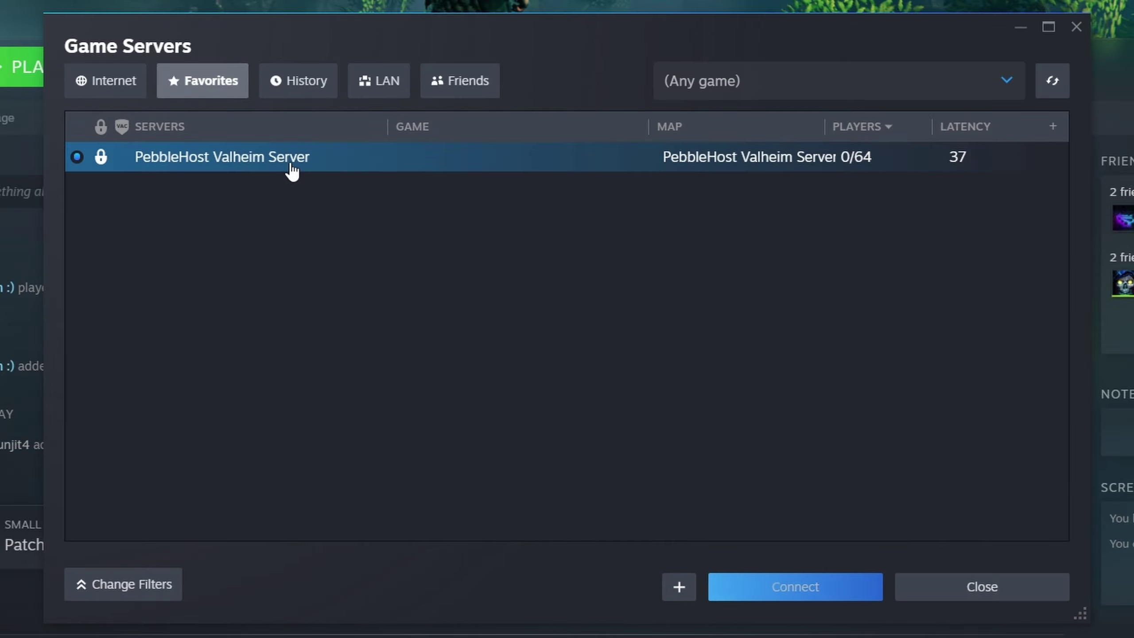
left_click(824, 592)
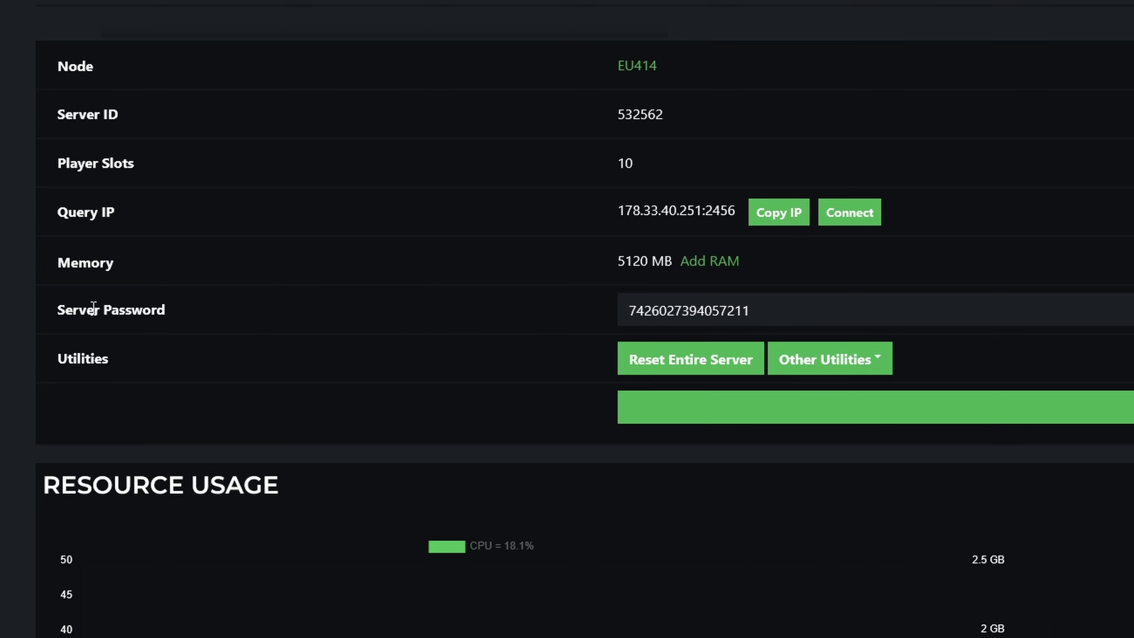
left_click_drag(743, 311, 621, 297)
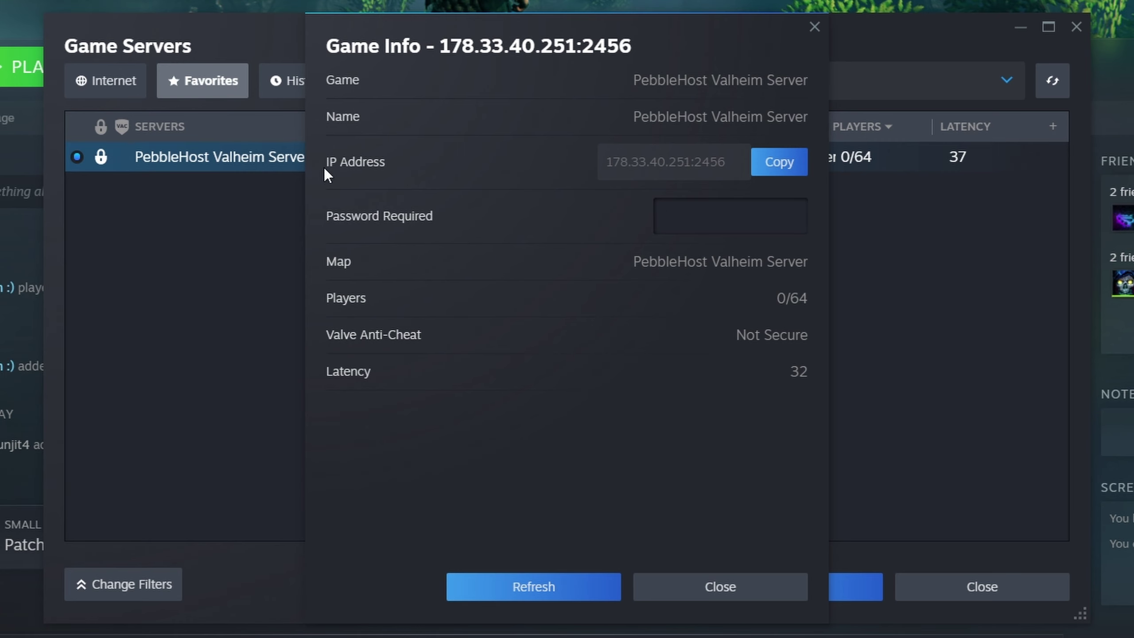
key("ctrl+v")
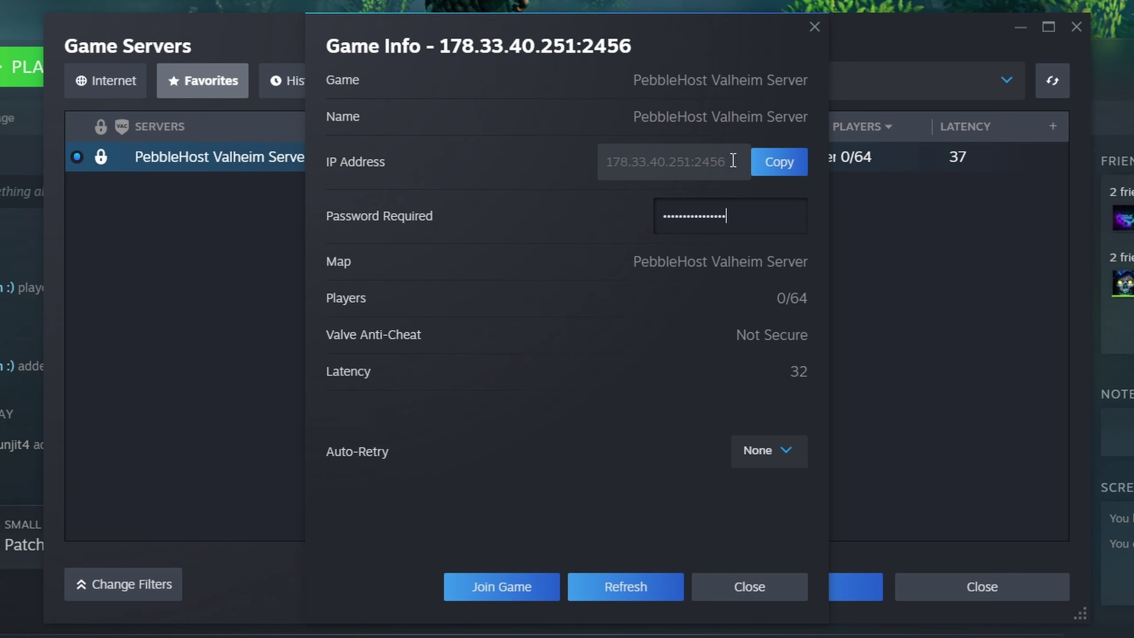
left_click(533, 593)
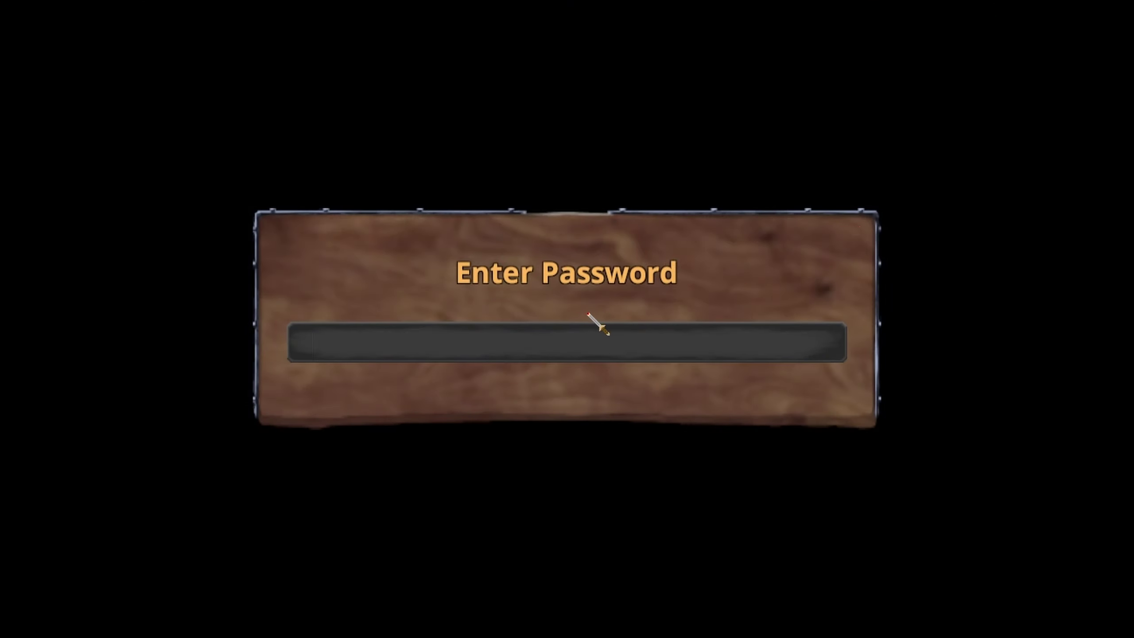
Submit the pasted server password, then walk the spawned character forward
key("ctrl+v")
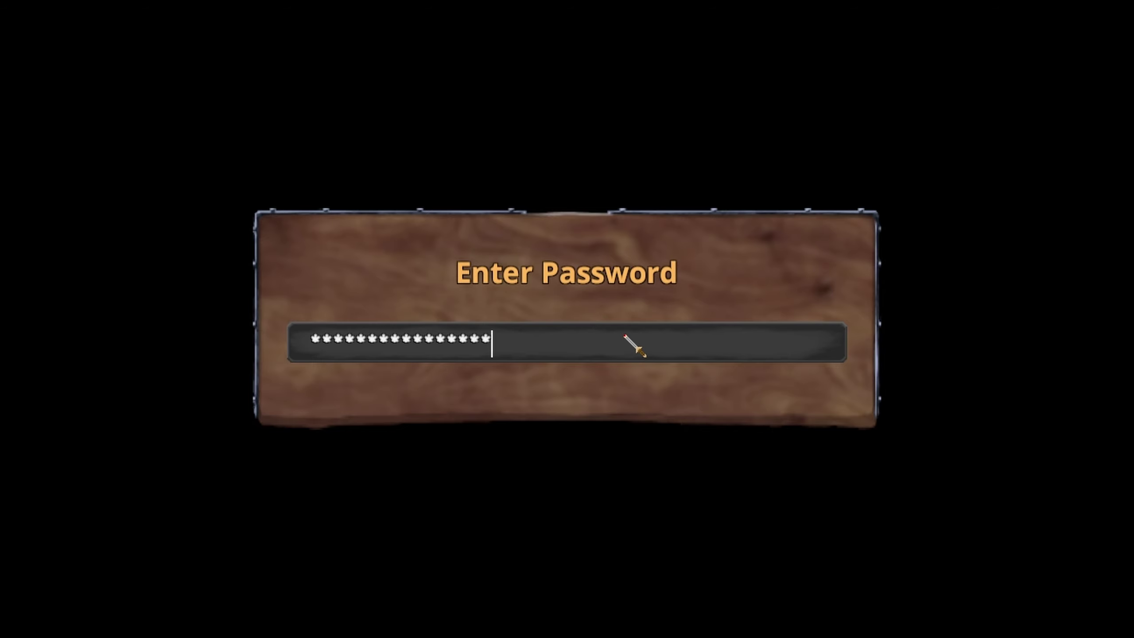
key("Return")
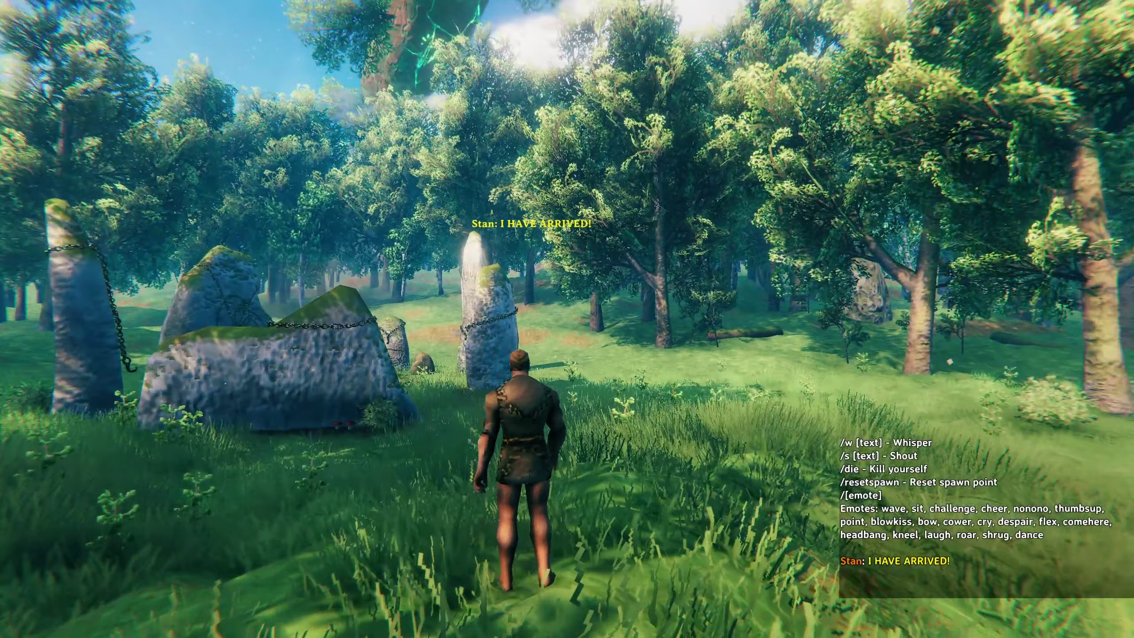
key("w")
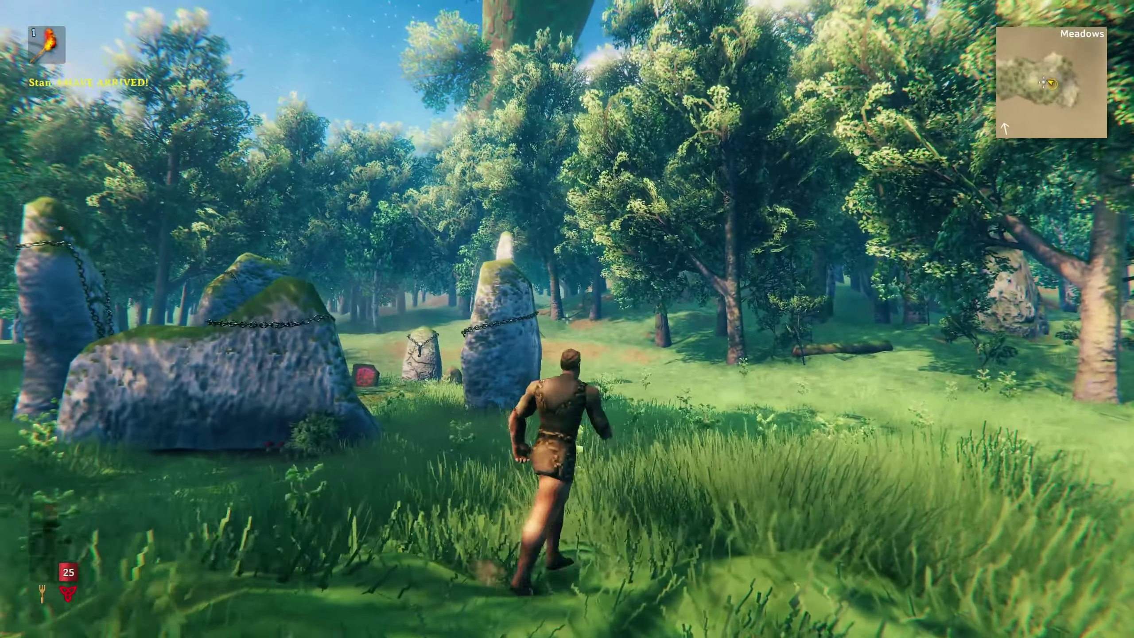
Turn the character back toward the camera
key("s")
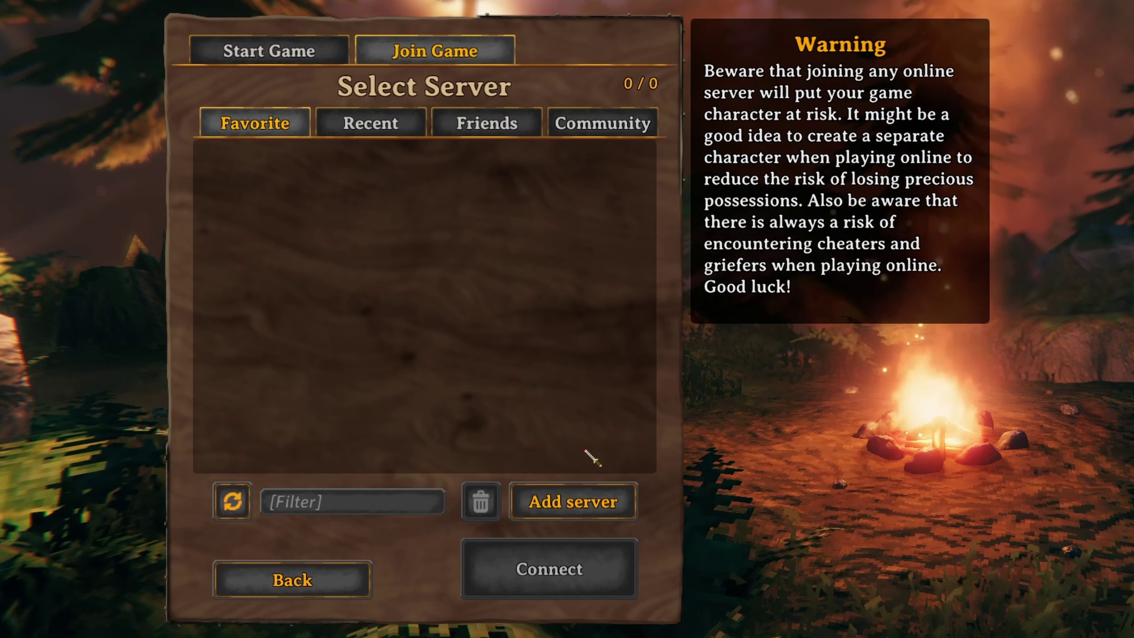
Paste 178.33.40.251:2456 into Valheim's add-server prompt and confirm it
left_click(608, 514)
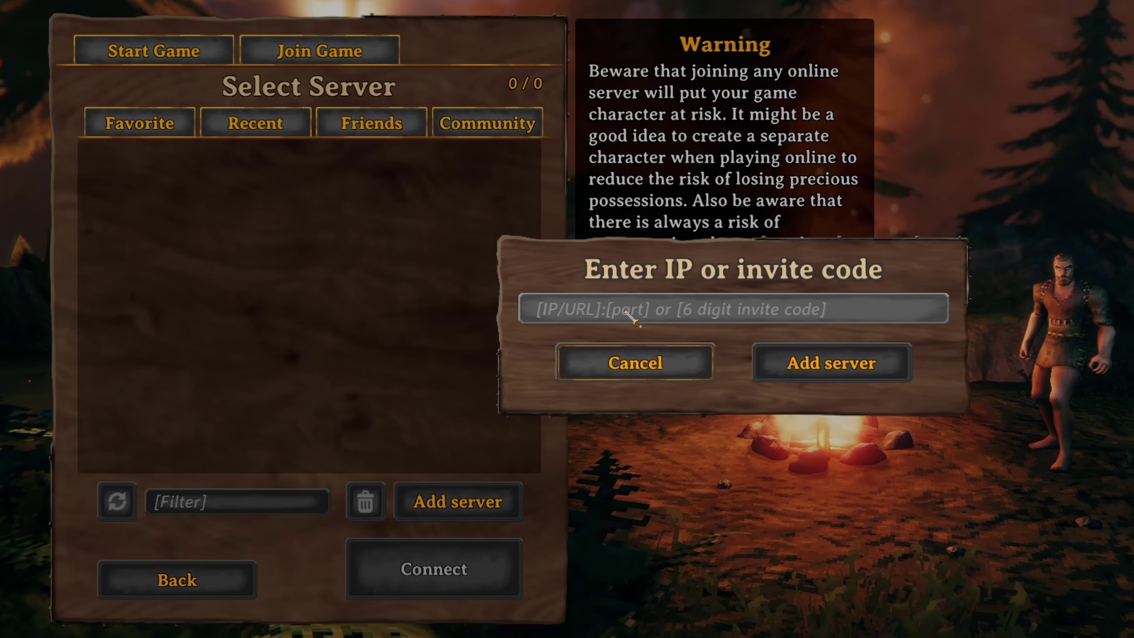
type("178.33.40.251:2456")
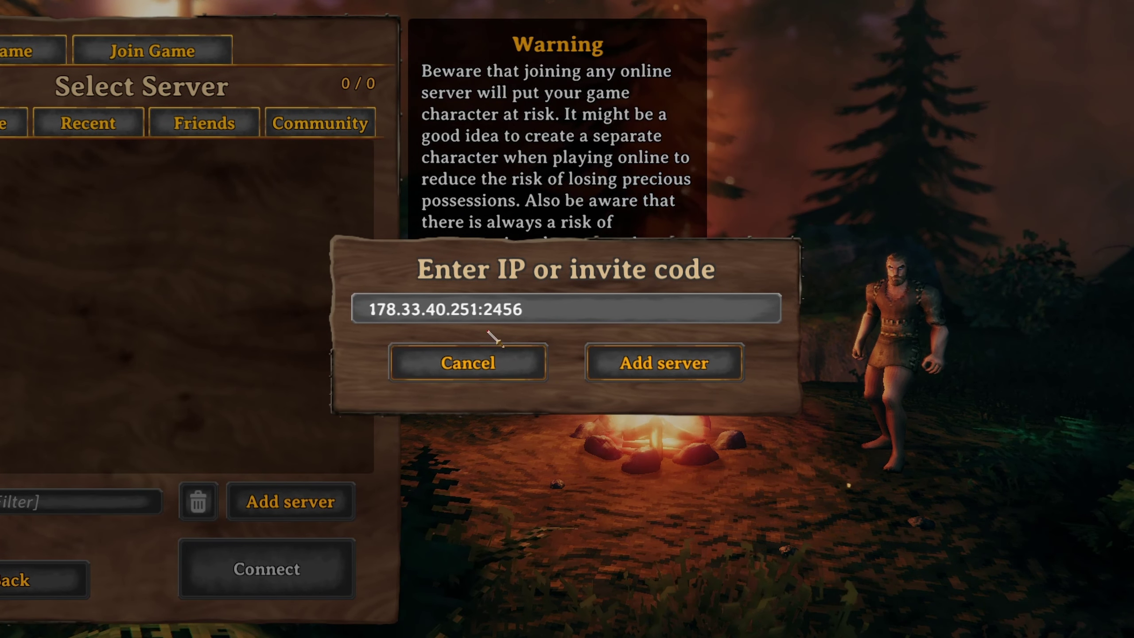
key("Return")
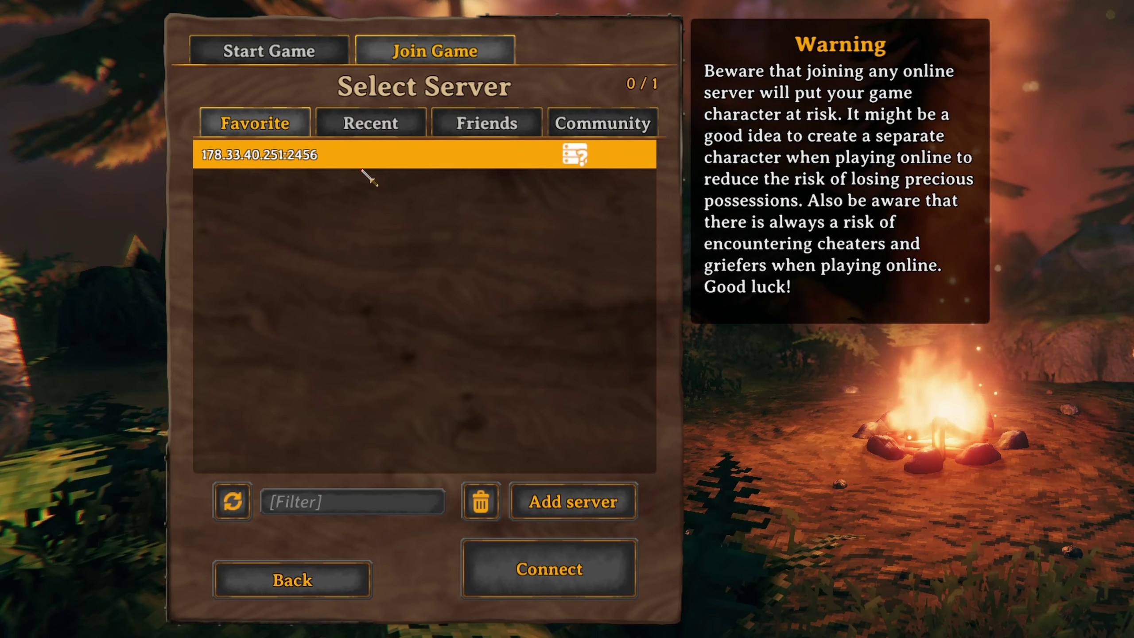
Connect to the saved server and walk the character around the standing stones
left_click(523, 569)
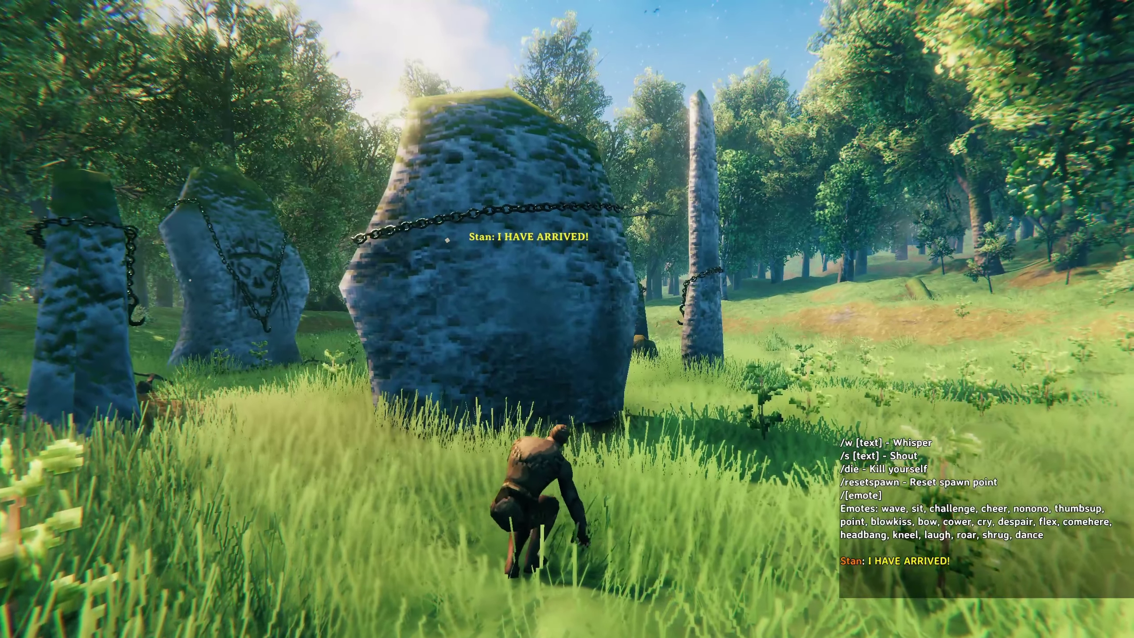
key("s")
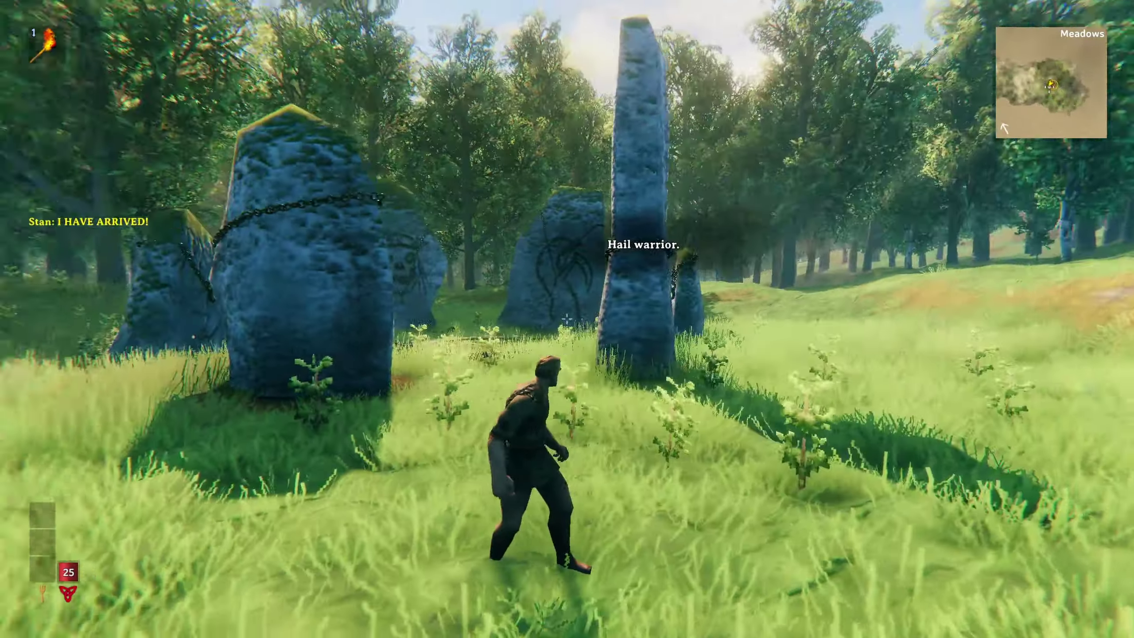
key("w")
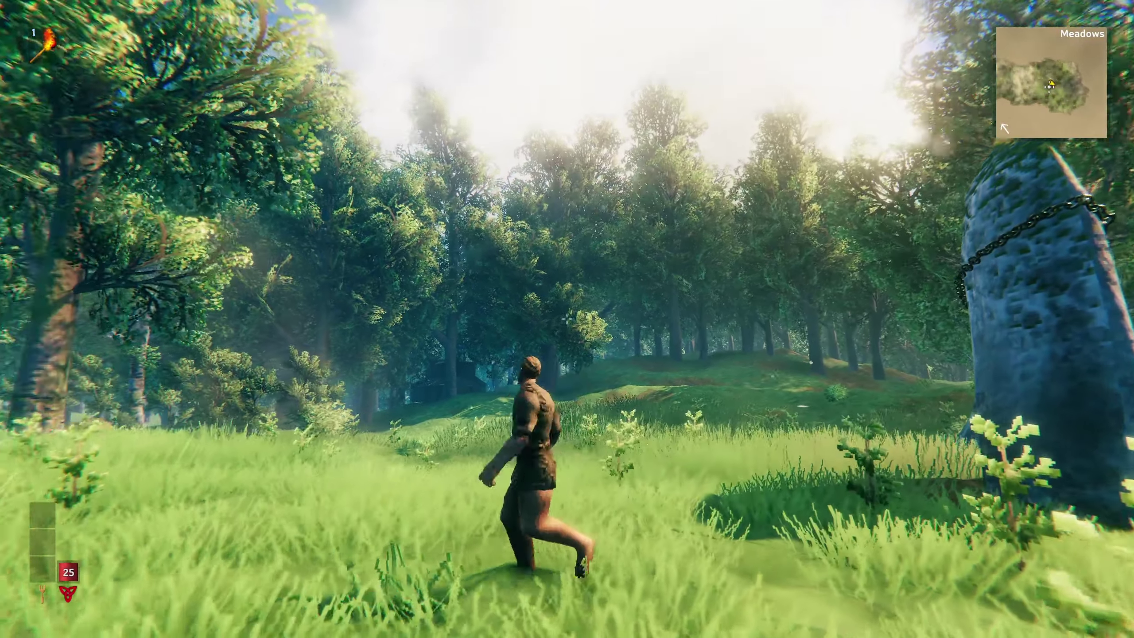